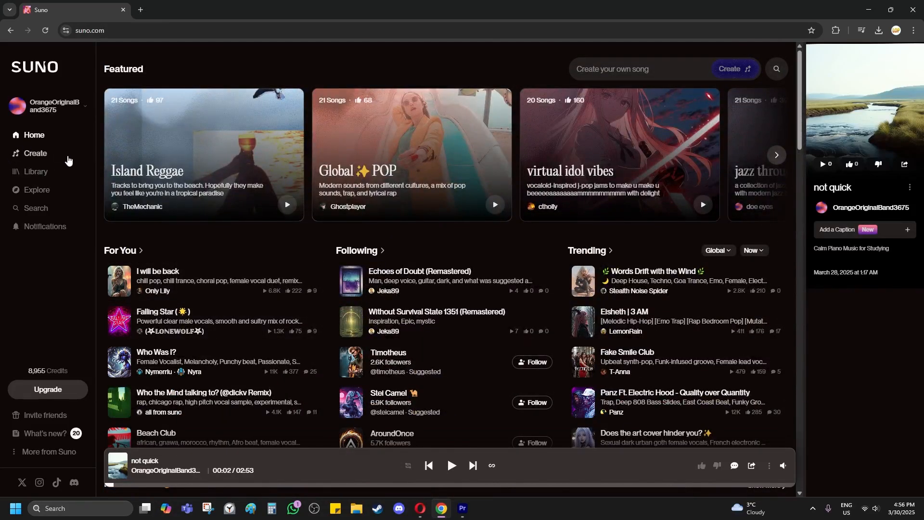
# Start a new custom song and generate full-song lyrics from the prompt "President"
pyautogui.click(38, 157)
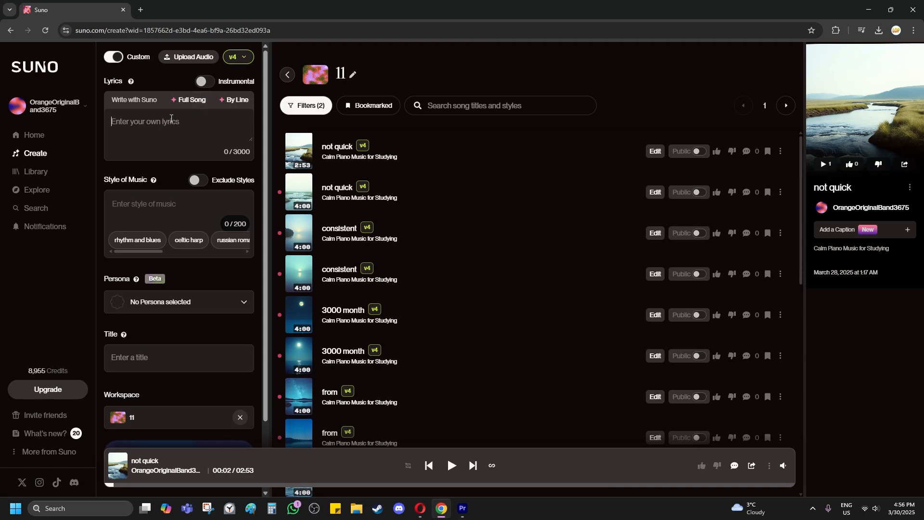
pyautogui.click(206, 83)
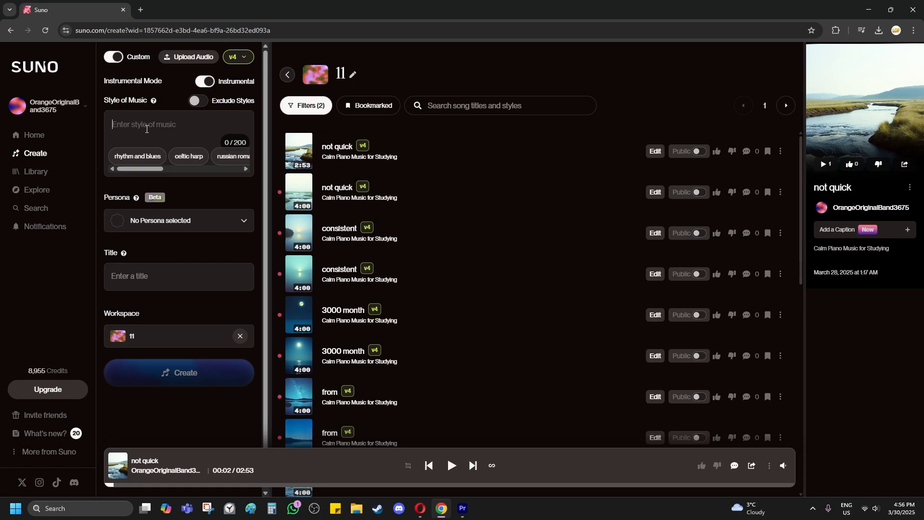
pyautogui.click(205, 83)
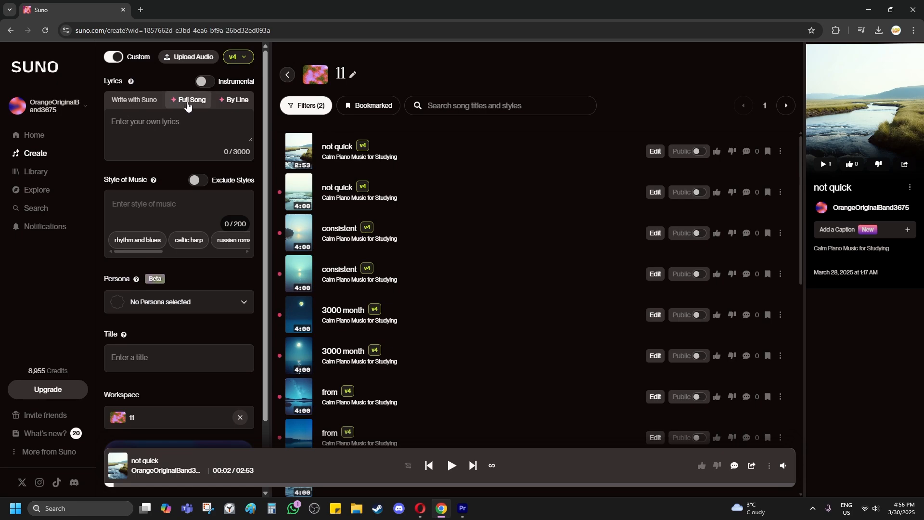
pyautogui.click(188, 102)
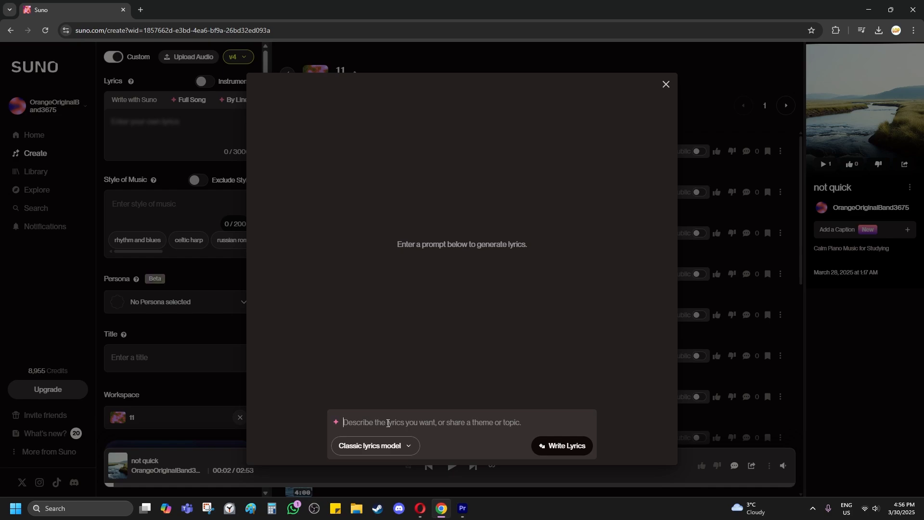
pyautogui.write('President')
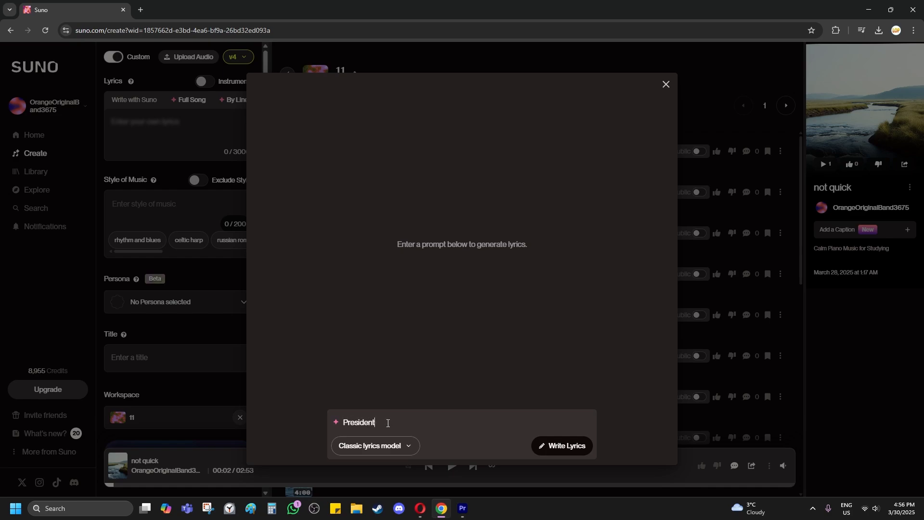
pyautogui.click(570, 446)
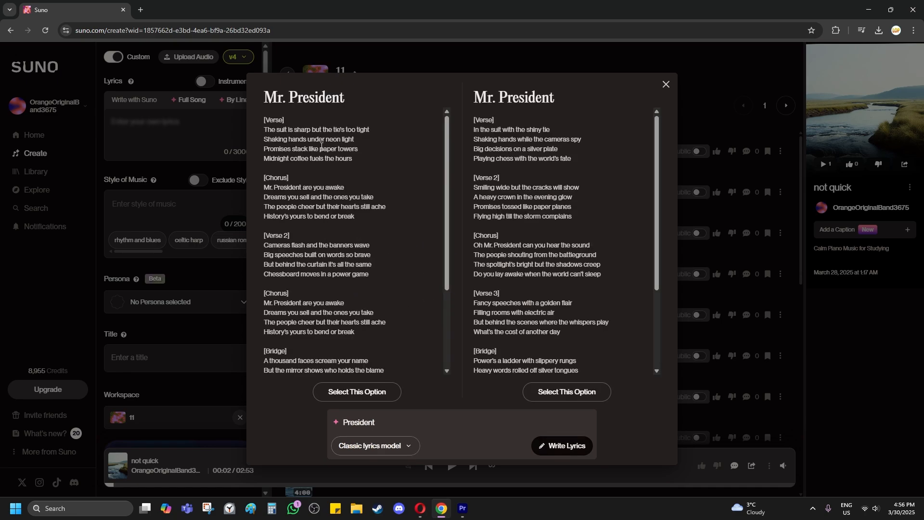
# Compare the two generated lyric versions and use the first "Mr. President" version for the song
pyautogui.moveTo(264, 188); pyautogui.dragTo(345, 188)
pyautogui.moveTo(289, 197); pyautogui.dragTo(317, 198)
pyautogui.click(320, 232)
pyautogui.scroll(-3, 308, 240)
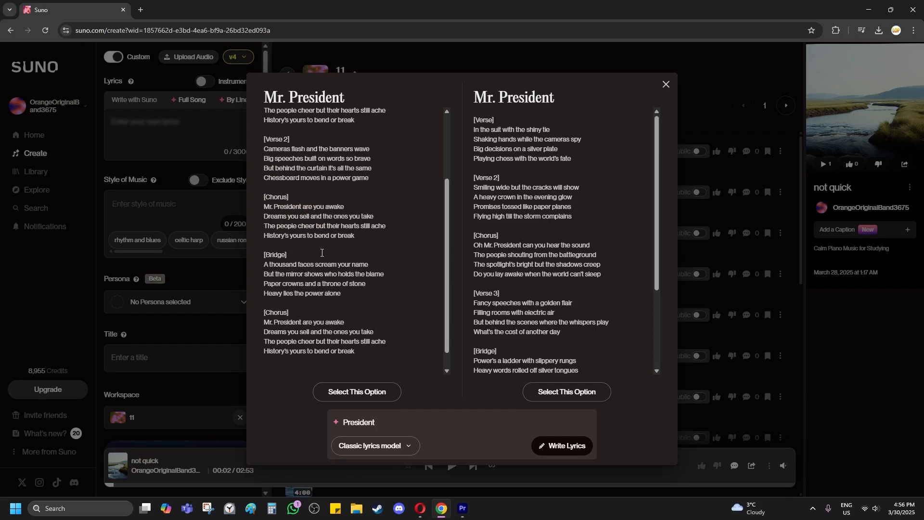
pyautogui.scroll(2, 306, 266)
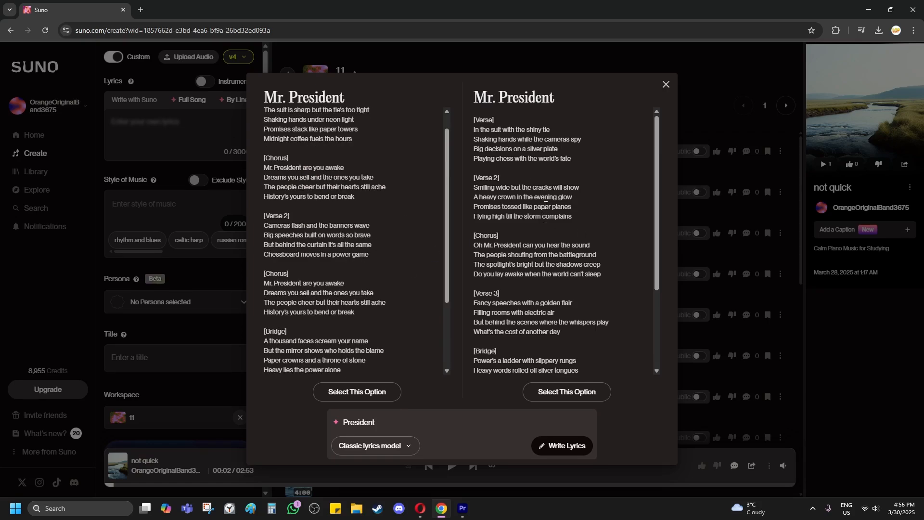
pyautogui.scroll(-2, 522, 183)
pyautogui.scroll(2, 526, 210)
pyautogui.click(358, 393)
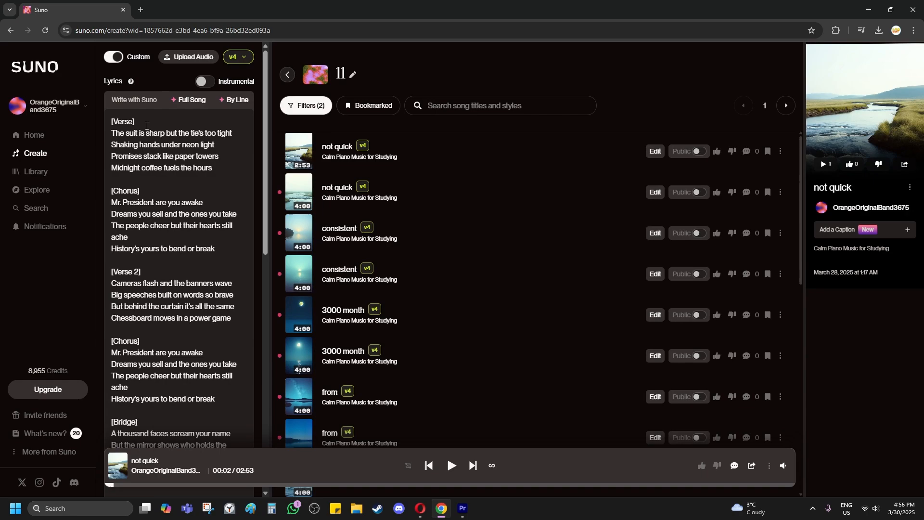
# Set the song's style of music to "pop, hiphop, electro, swing, rap"
pyautogui.scroll(-3, 174, 207)
pyautogui.scroll(3, 175, 209)
pyautogui.scroll(-9, 193, 196)
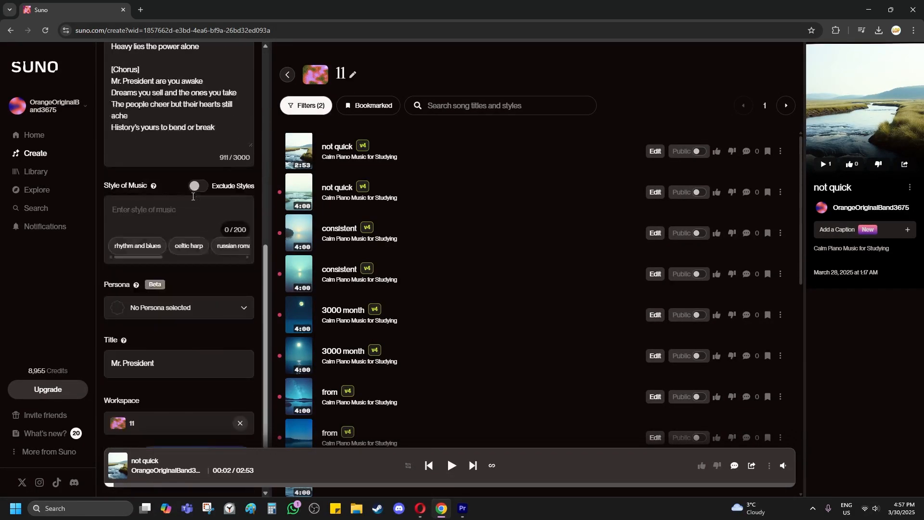
pyautogui.scroll(1, 133, 248)
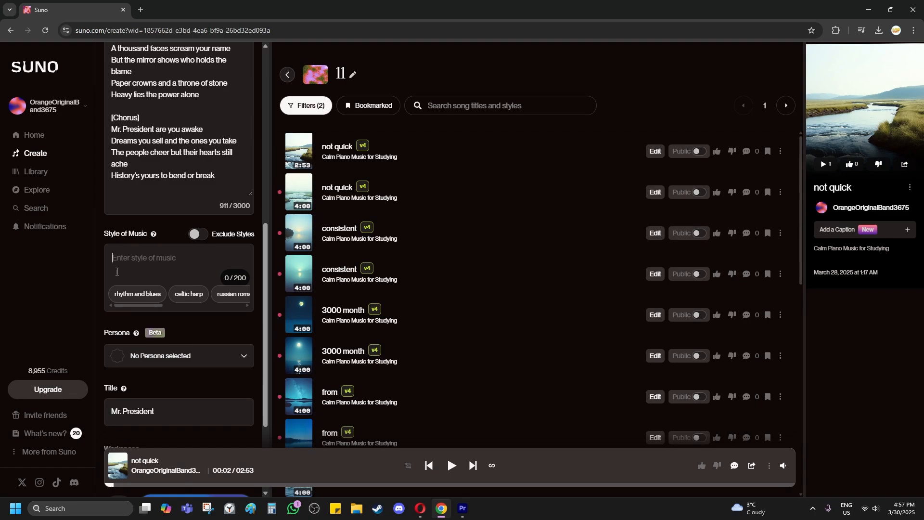
pyautogui.write('pop, hi')
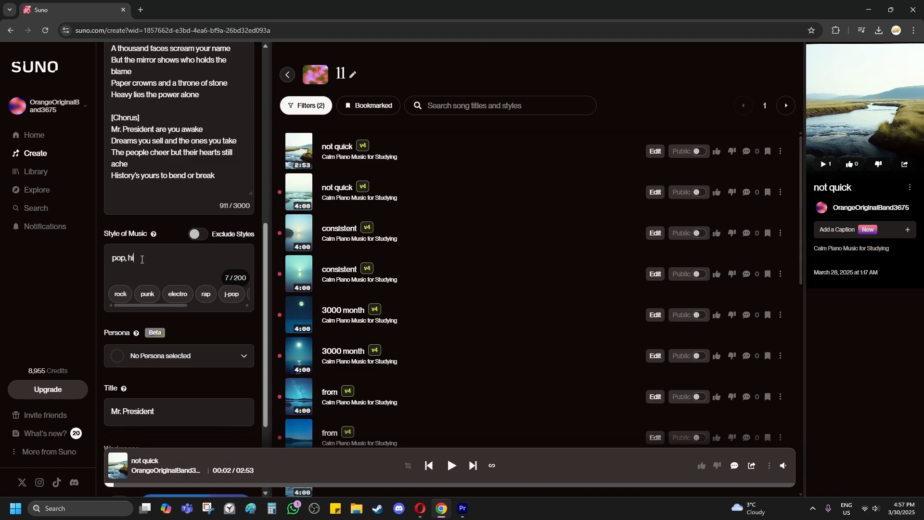
pyautogui.write('phop,')
pyautogui.click(178, 294)
pyautogui.click(208, 294)
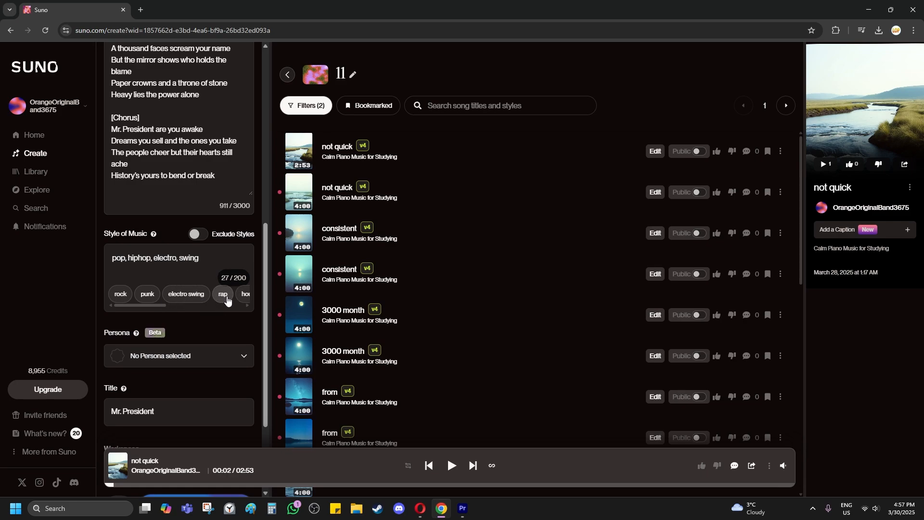
pyautogui.click(211, 294)
pyautogui.moveTo(213, 257)
pyautogui.mouseDown()
pyautogui.moveTo(133, 259)
pyautogui.moveTo(213, 261)
pyautogui.mouseUp()
pyautogui.scroll(-1, 210, 263)
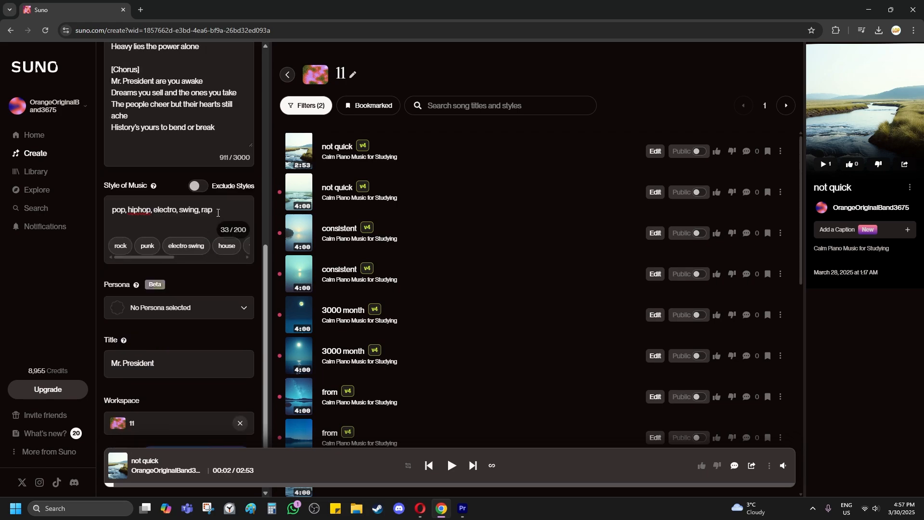
pyautogui.write('clam piano with')
pyautogui.write('guita')
pyautogui.press('BackSpace')
pyautogui.press('BackSpace')
pyautogui.press('BackSpace')
pyautogui.write('itar')
pyautogui.moveTo(202, 221); pyautogui.dragTo(215, 211)
pyautogui.press('BackSpace')
# Change the song title to "Mr. President 100" and generate the song in workspace 11
pyautogui.scroll(-2, 206, 262)
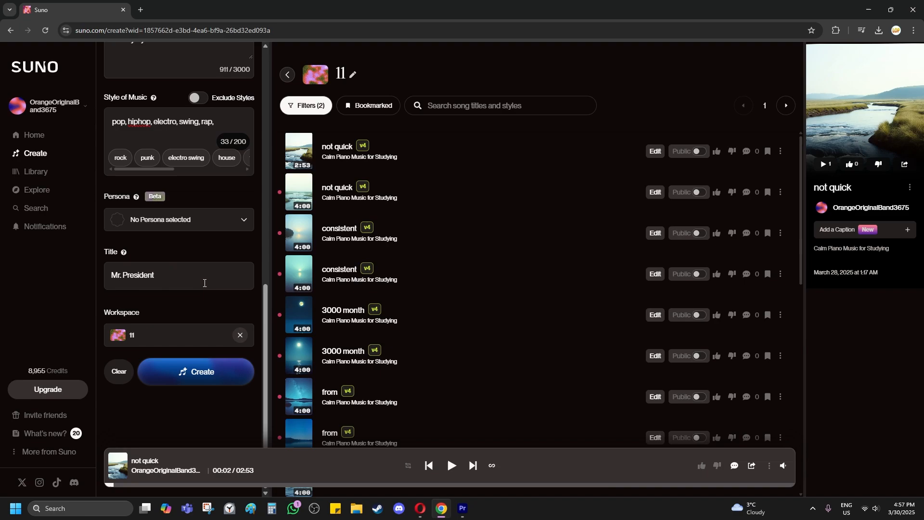
pyautogui.moveTo(176, 272); pyautogui.dragTo(107, 274)
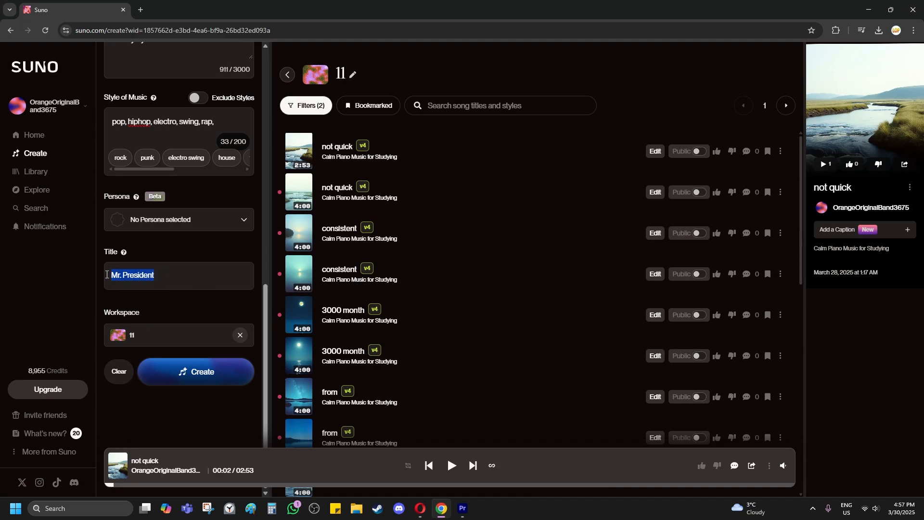
pyautogui.click(172, 276)
pyautogui.write('100')
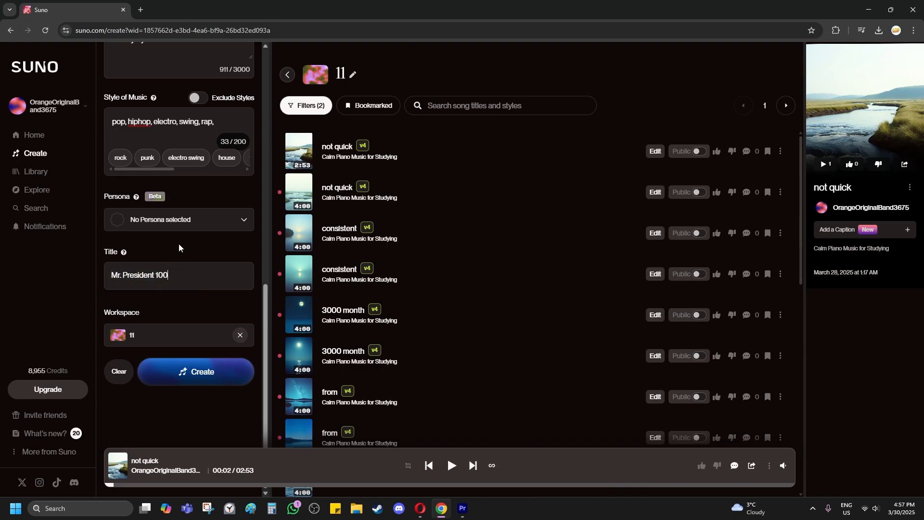
pyautogui.click(198, 377)
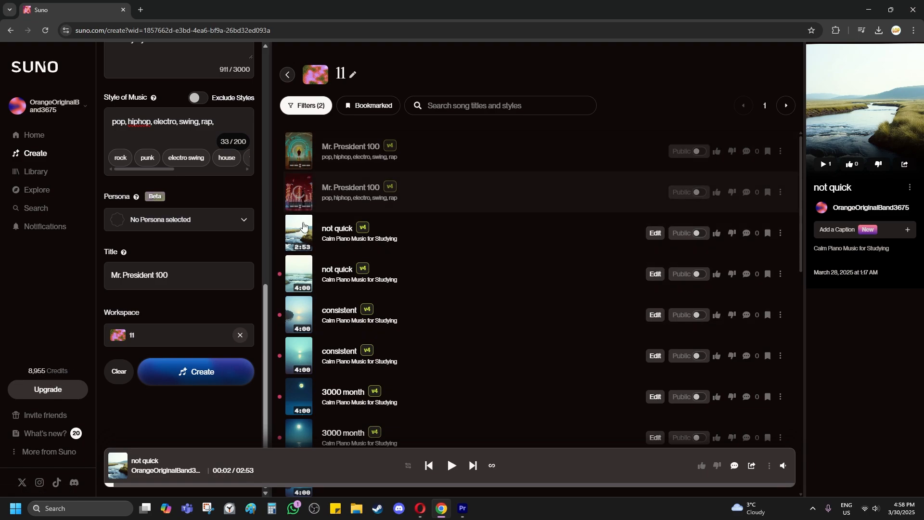
# Play a few seconds of the first generated "Mr. President 100" song and pause it
pyautogui.click(298, 154)
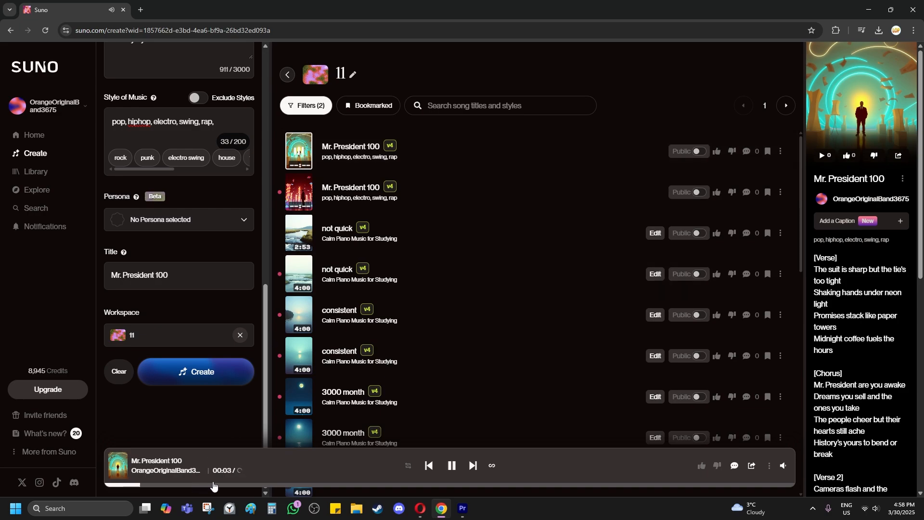
pyautogui.click(301, 156)
pyautogui.click(301, 157)
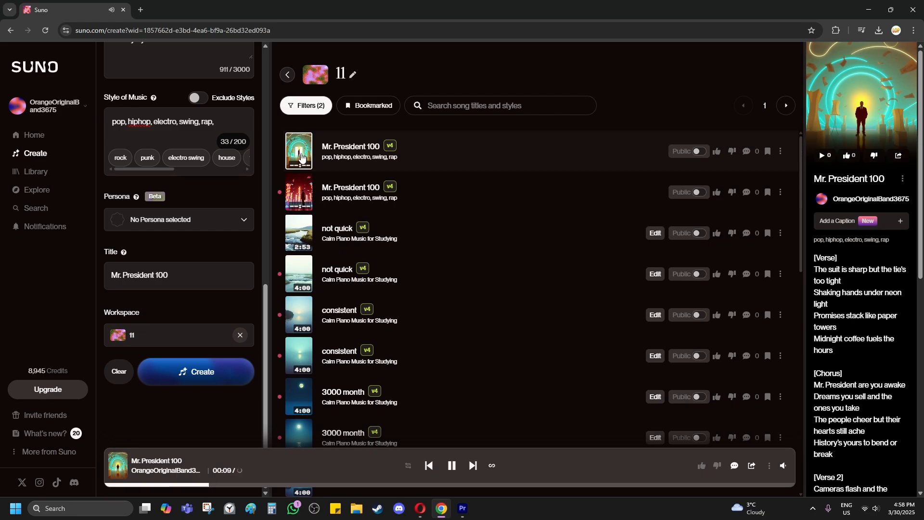
pyautogui.click(301, 157)
pyautogui.scroll(10, 105, 298)
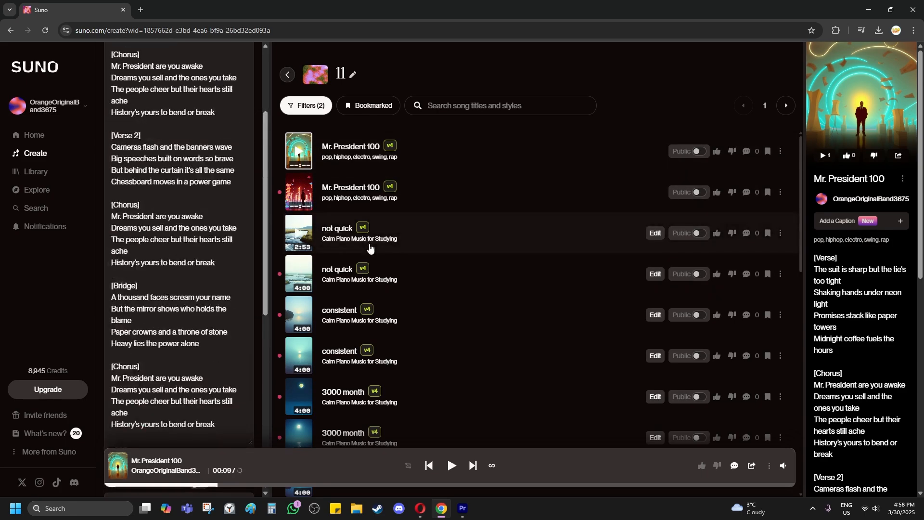
# Browse the songs saved in the library and return to the song creation page
pyautogui.click(38, 178)
pyautogui.scroll(-4, 336, 255)
pyautogui.scroll(4, 322, 269)
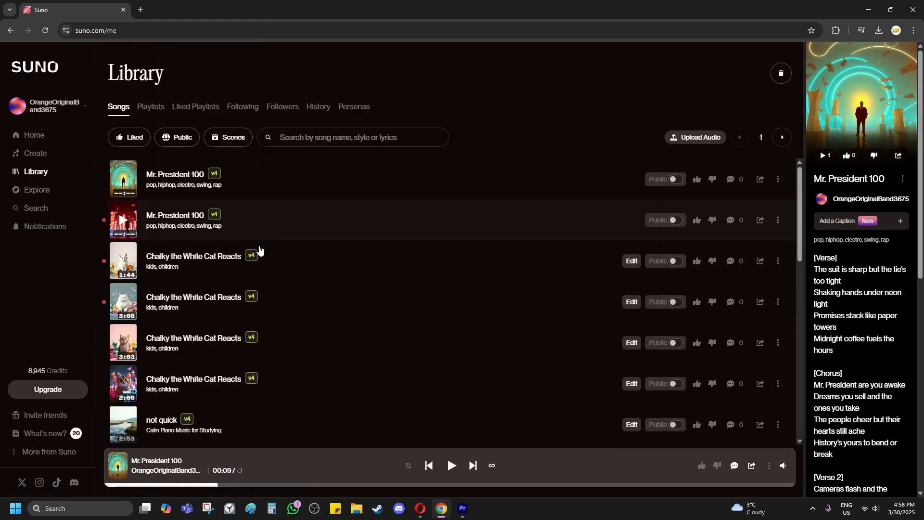
pyautogui.scroll(-5, 190, 274)
pyautogui.scroll(5, 125, 237)
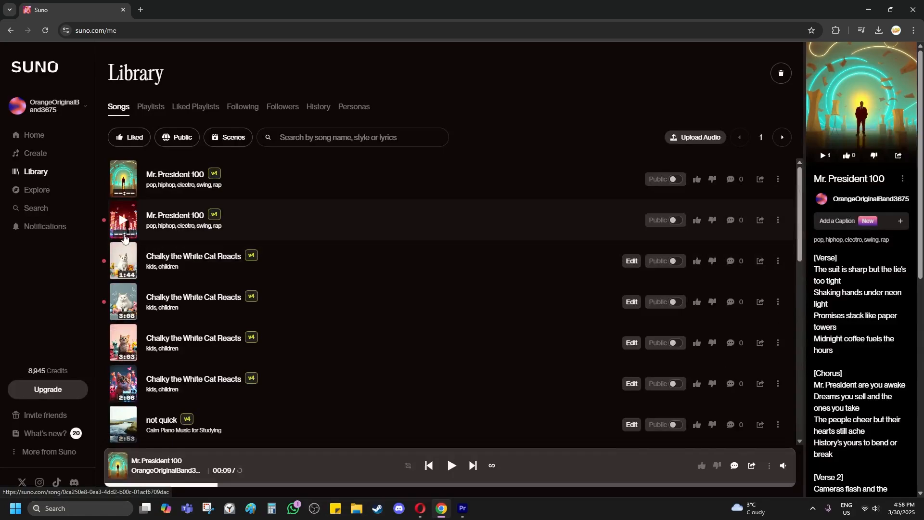
pyautogui.click(36, 154)
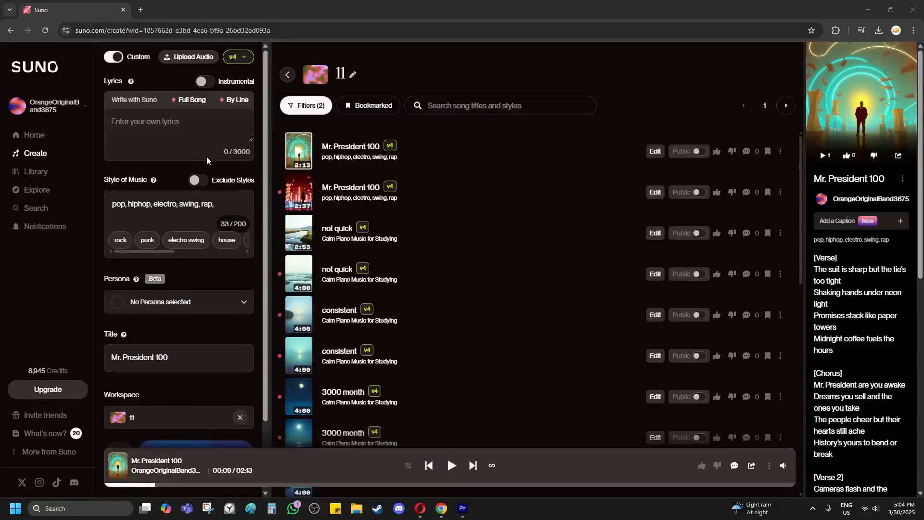
pyautogui.click(147, 127)
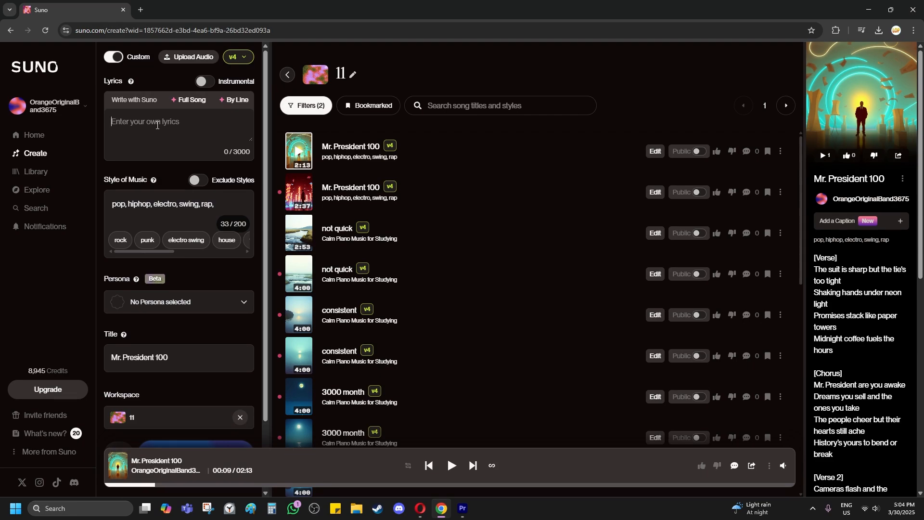
pyautogui.write('fsfafag')
pyautogui.press('BackSpace')
pyautogui.press('BackSpace')
pyautogui.press('BackSpace')
pyautogui.press('BackSpace')
pyautogui.press('BackSpace')
pyautogui.press('BackSpace')
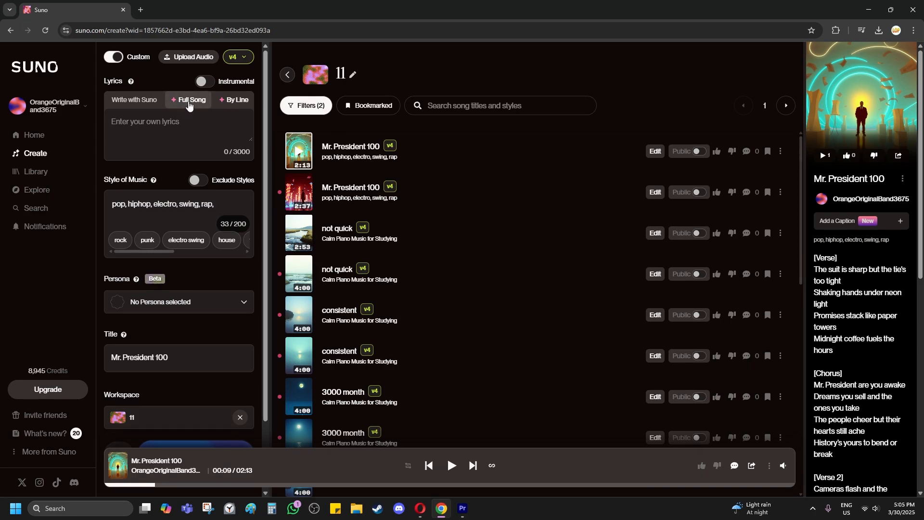
# Check the options for uploading audio and browse the list of workspaces available for the song
pyautogui.click(183, 62)
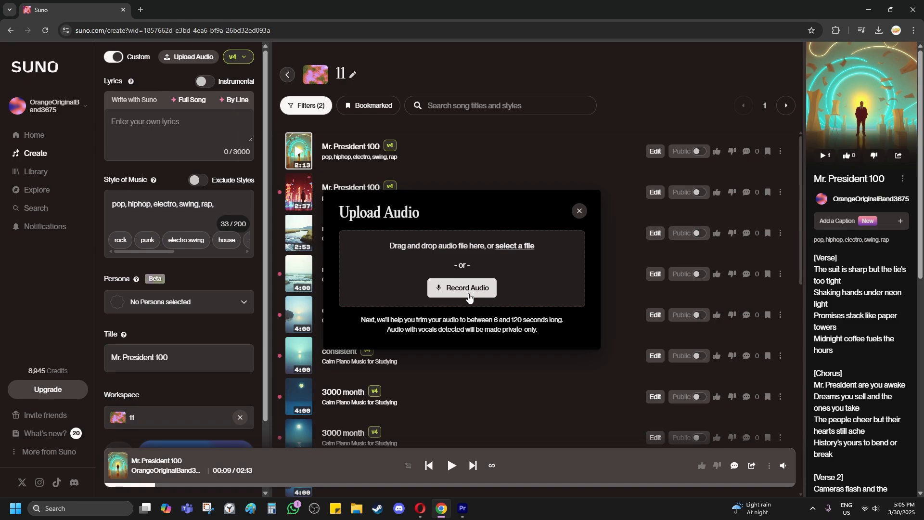
pyautogui.press('Escape')
pyautogui.scroll(-3, 166, 317)
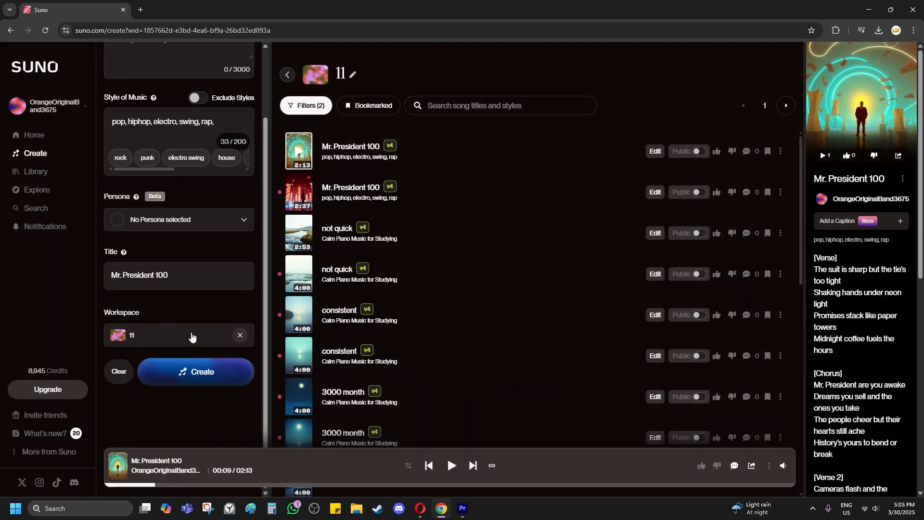
pyautogui.click(141, 339)
pyautogui.scroll(-5, 154, 385)
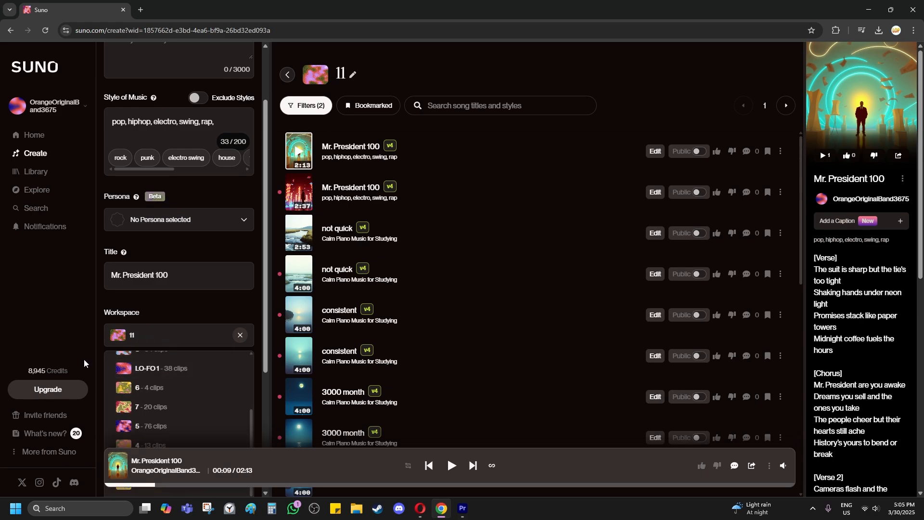